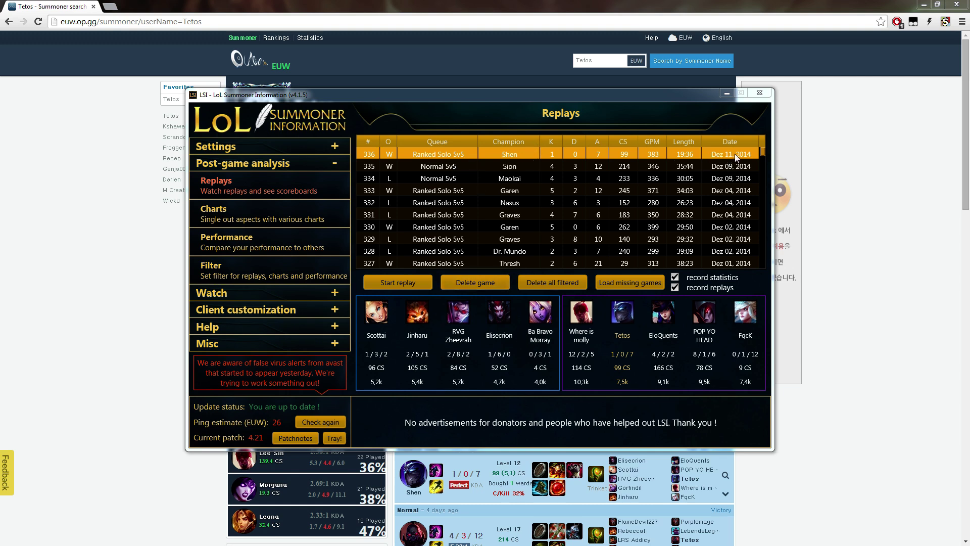
- Compare the recent matches on the OP.GG summoner page with the games in the LSI replay list
left_click(939, 164)
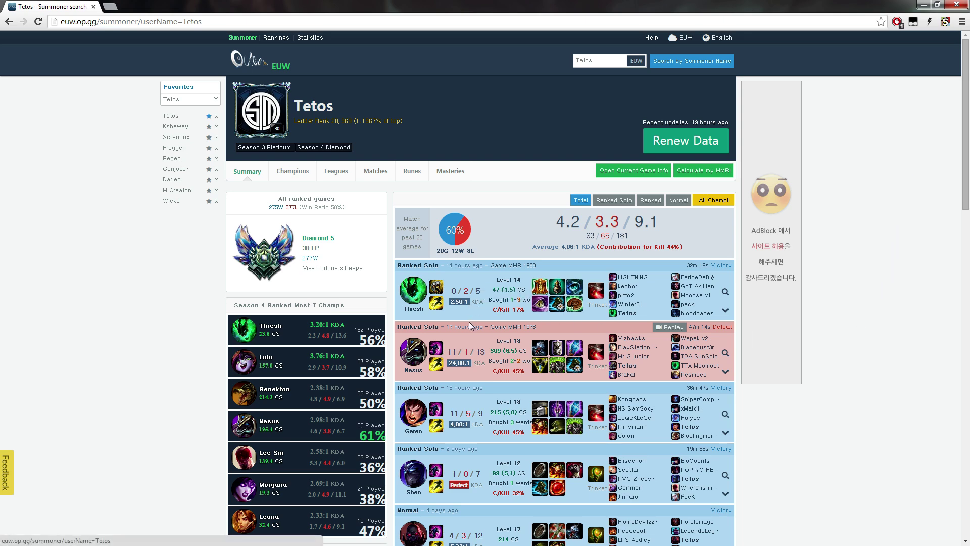
scroll(459, 374, "down", 1)
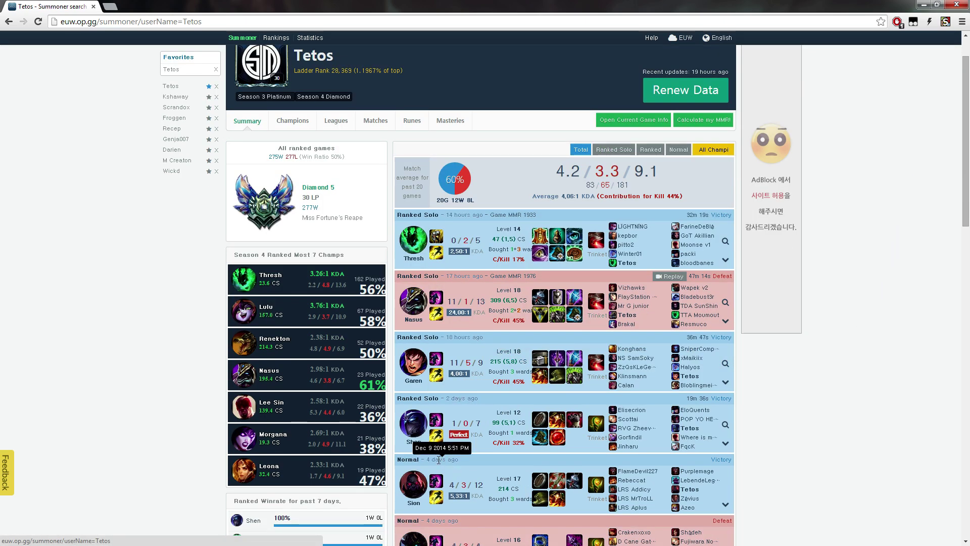
scroll(452, 413, "up", 1)
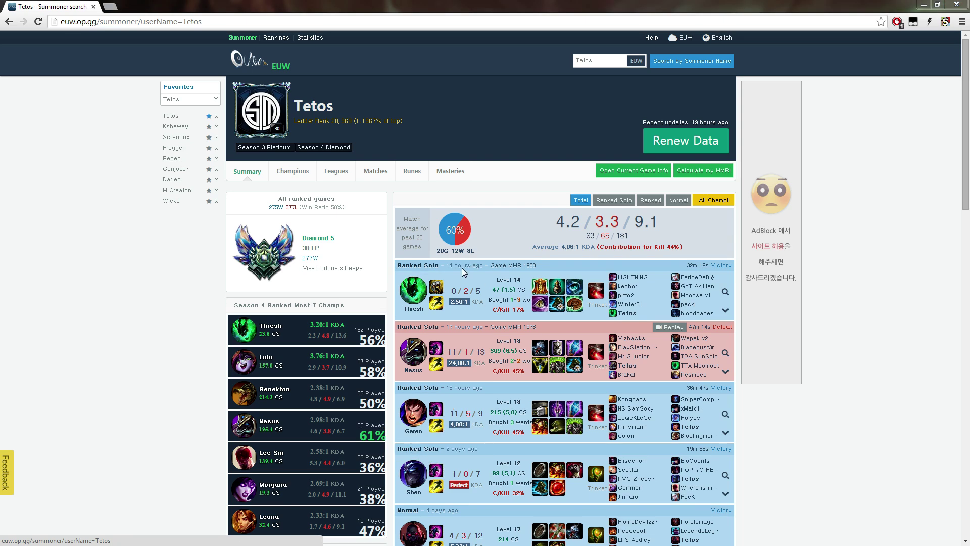
key("alt+Tab")
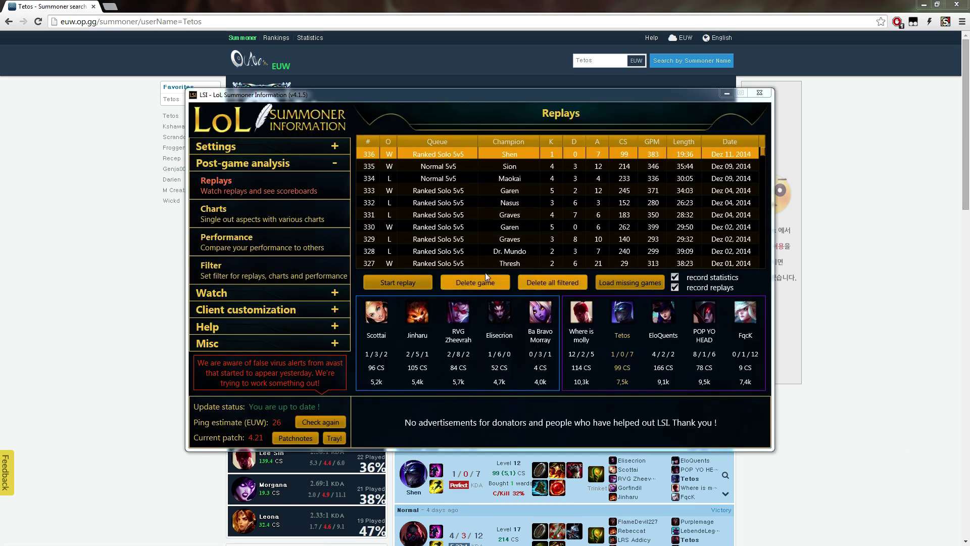
left_click(902, 452)
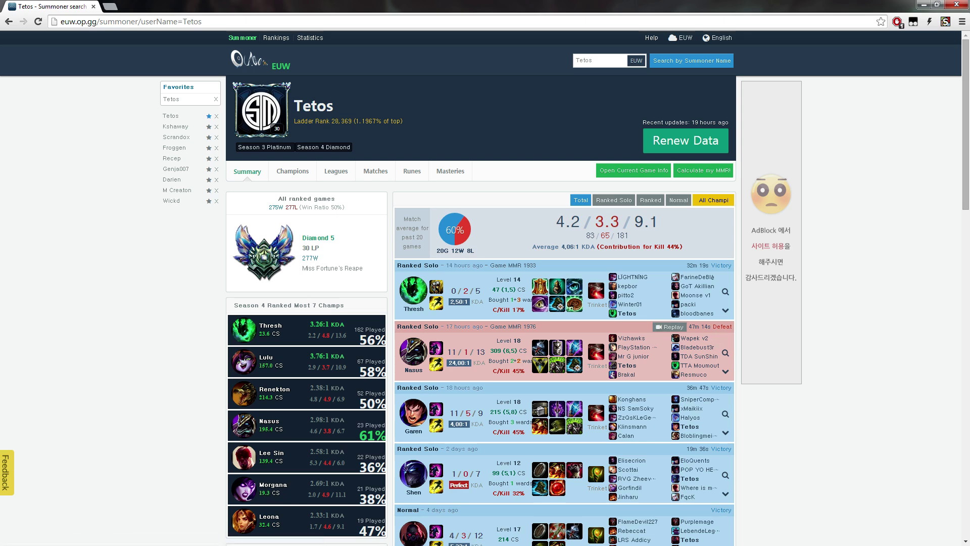
key("alt+Tab")
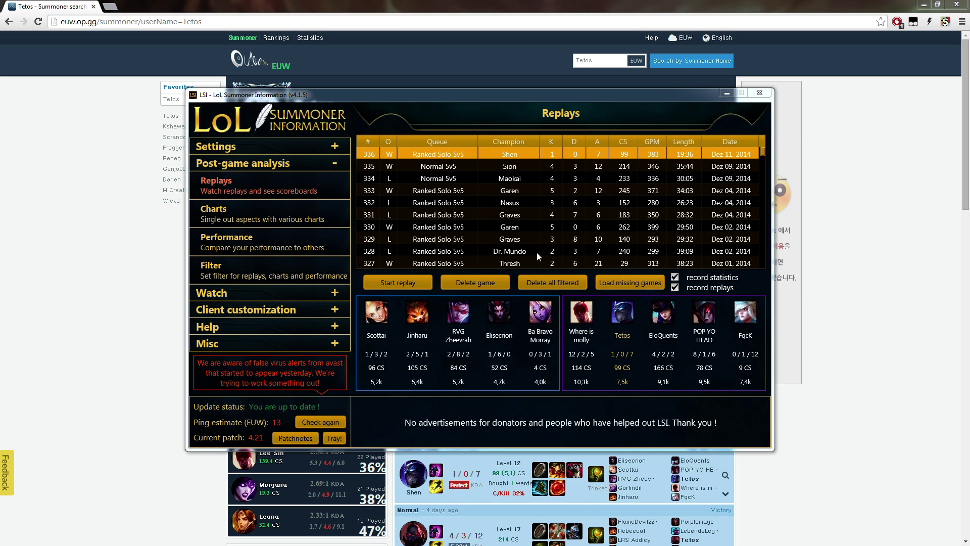
- Start loading the missing games in the LSI database loader for the listed EUW account
left_click(629, 282)
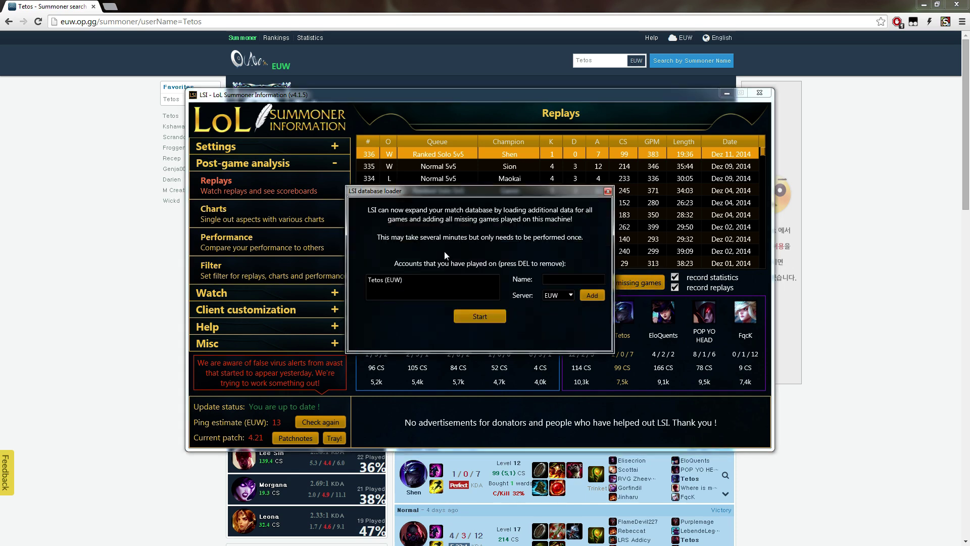
left_click(564, 277)
left_click(404, 281)
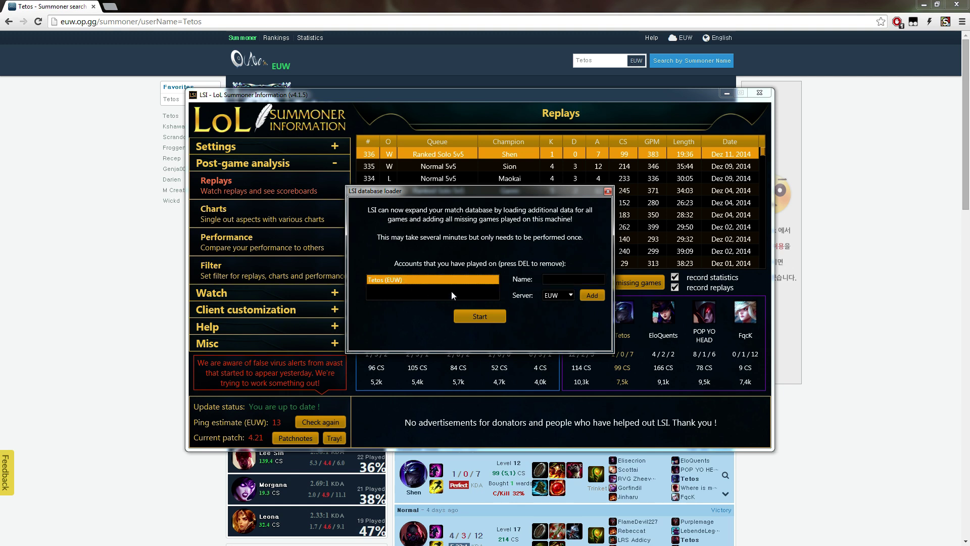
left_click(480, 316)
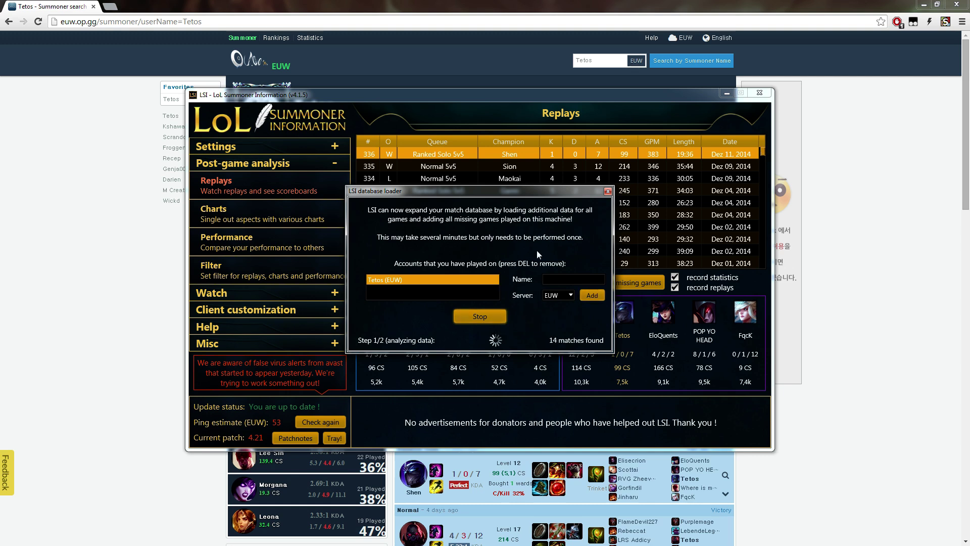
- Move the database loader off the replay list and view the scoreboard of the Tristana game from Aug 17, 2014
left_click_drag(513, 191, 586, 323)
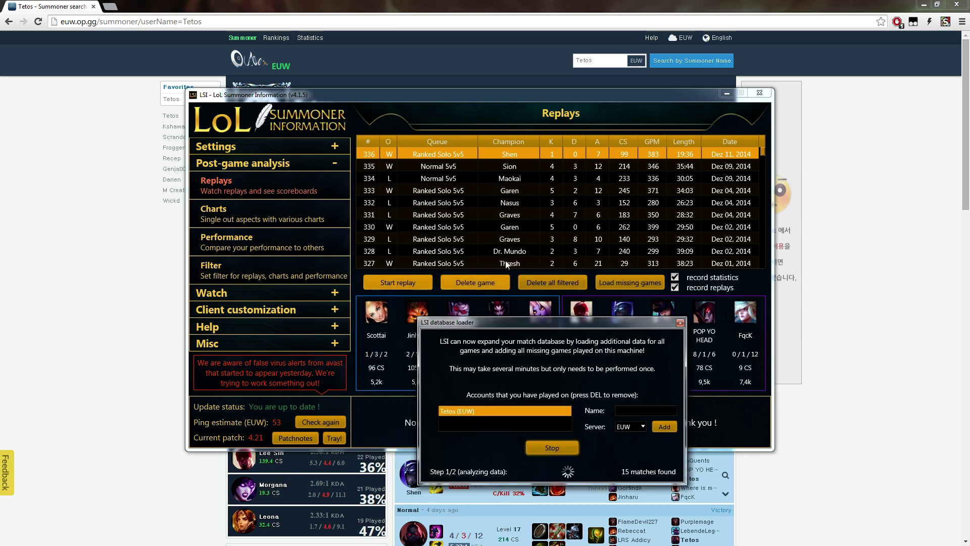
left_click_drag(761, 154, 756, 213)
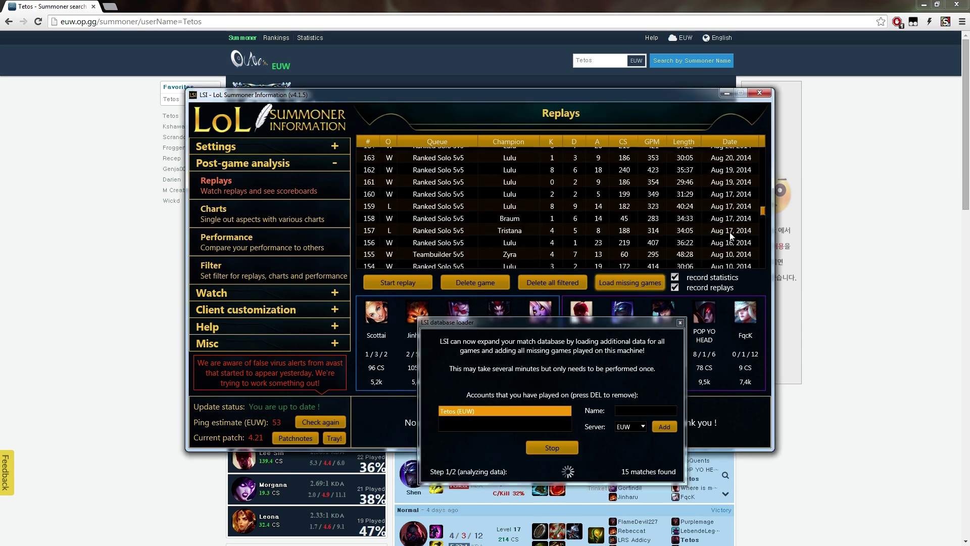
left_click(711, 233)
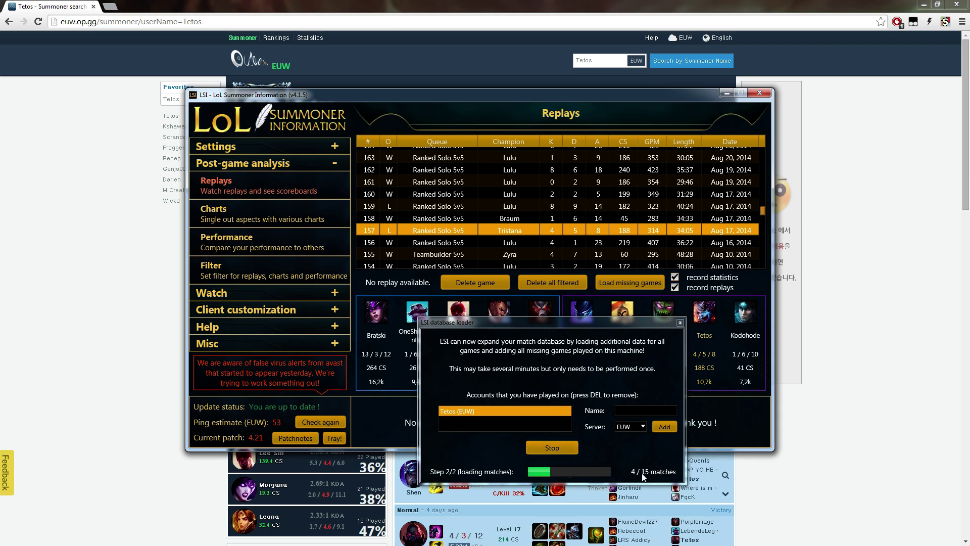
left_click_drag(768, 218, 697, 160)
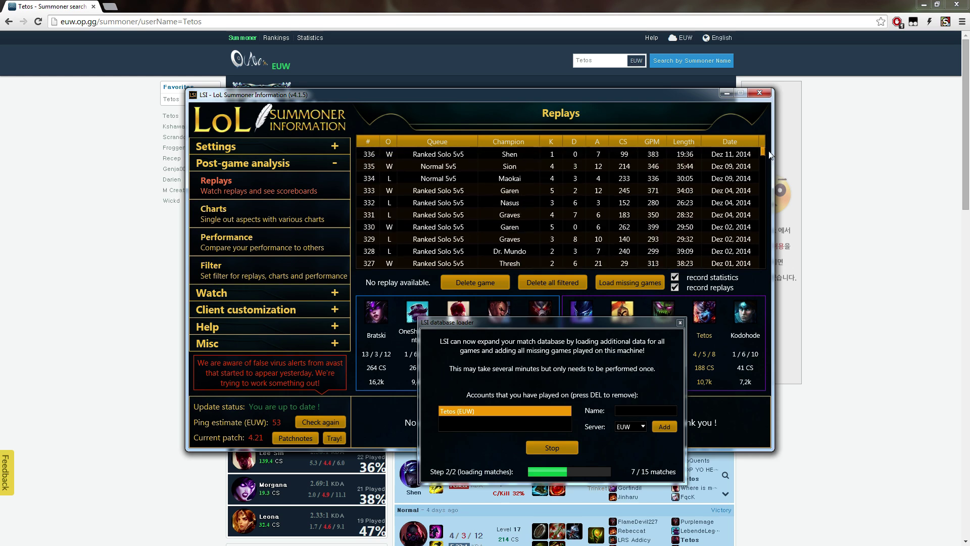
- Keep the database loader clear of the replay list until loading finishes and close it
mouse_move(550, 327)
left_mouse_down()
mouse_move(549, 301)
mouse_move(538, 313)
left_mouse_up()
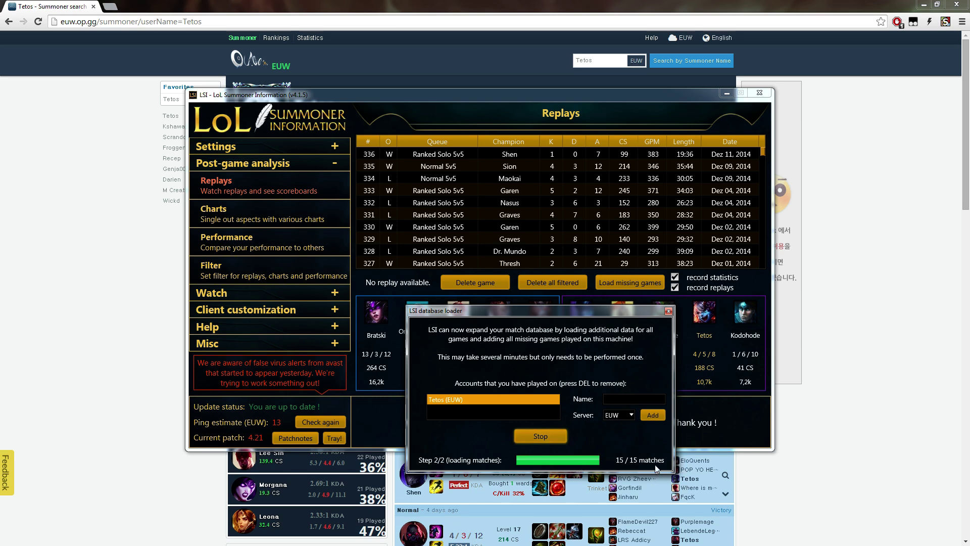
mouse_move(589, 316)
left_mouse_down()
mouse_move(589, 331)
mouse_move(594, 315)
left_mouse_up()
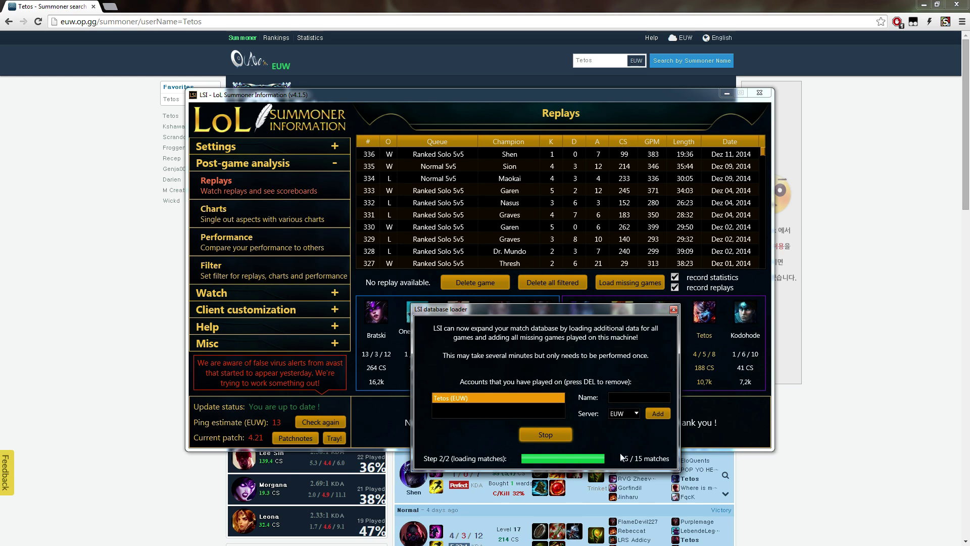
mouse_move(513, 309)
left_mouse_down()
mouse_move(520, 261)
mouse_move(523, 306)
left_mouse_up()
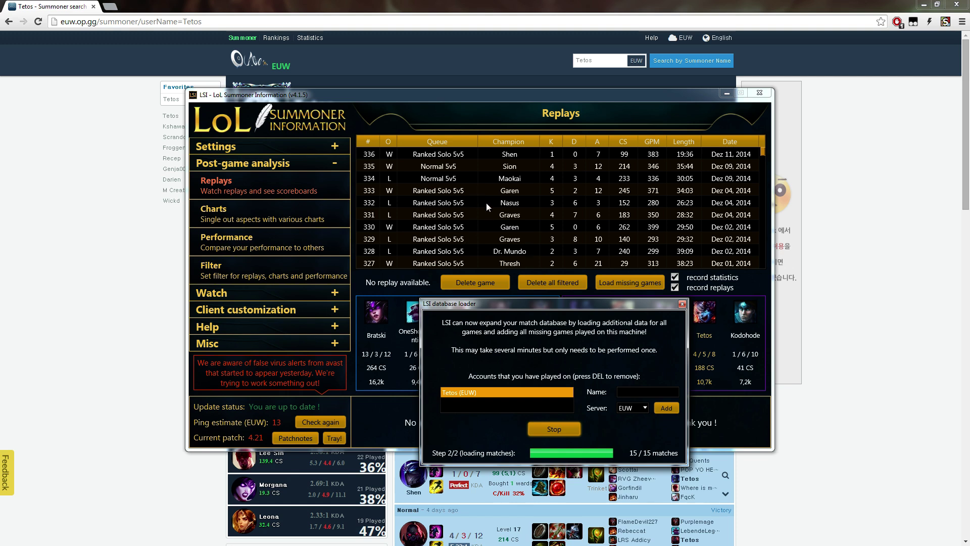
left_click_drag(537, 304, 531, 307)
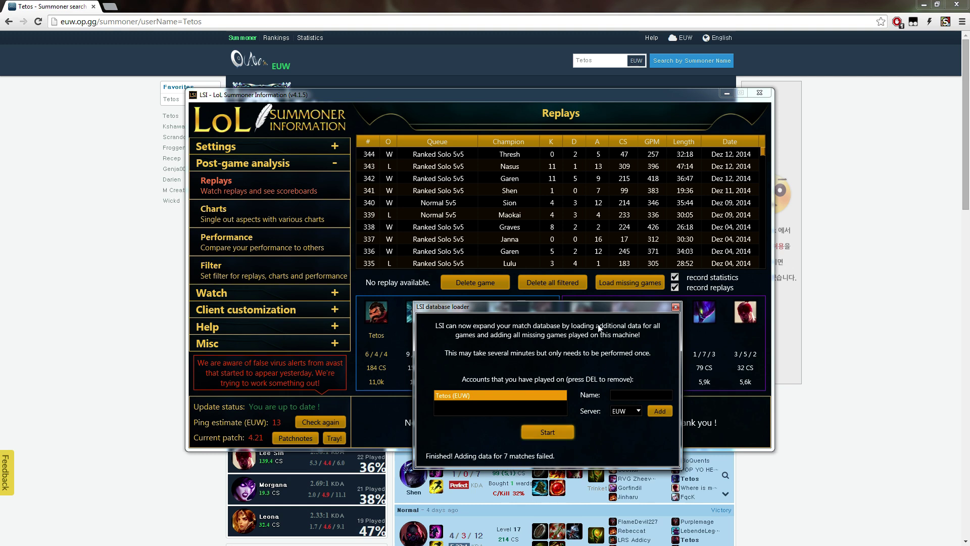
left_click_drag(601, 311, 589, 315)
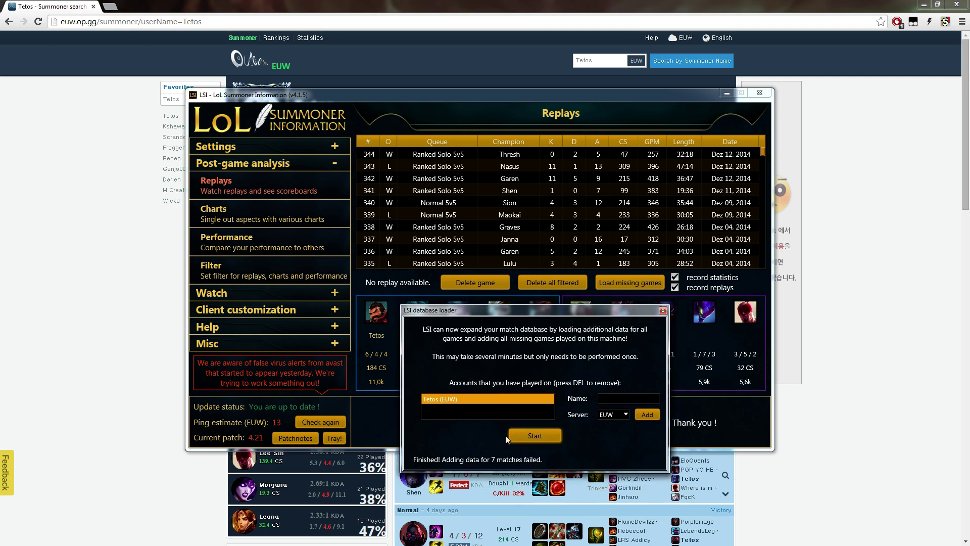
left_click(662, 311)
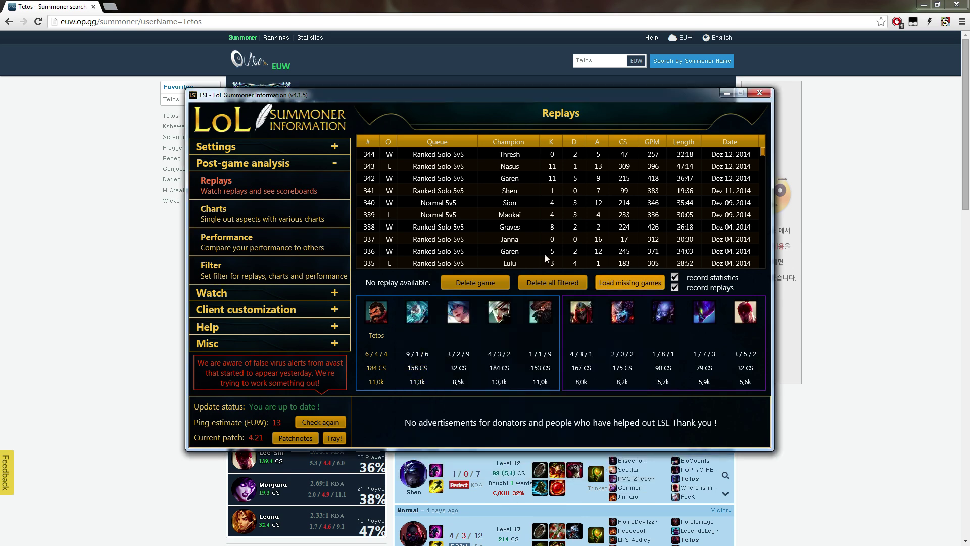
- Review the scoreboards of the newest Shen, Garen, Nasus and Thresh games from Dec 11 and 12, 2014
left_click(504, 191)
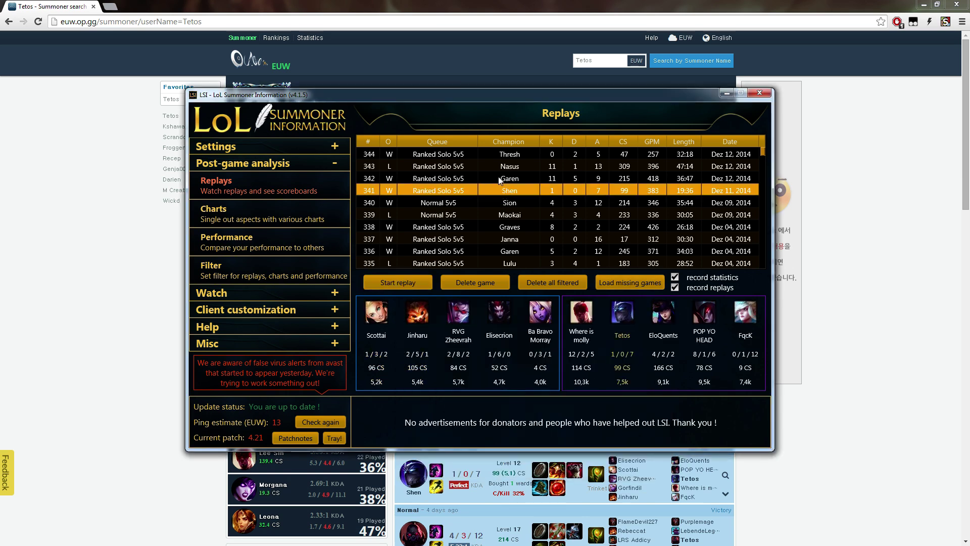
left_click(498, 176)
left_click(498, 167)
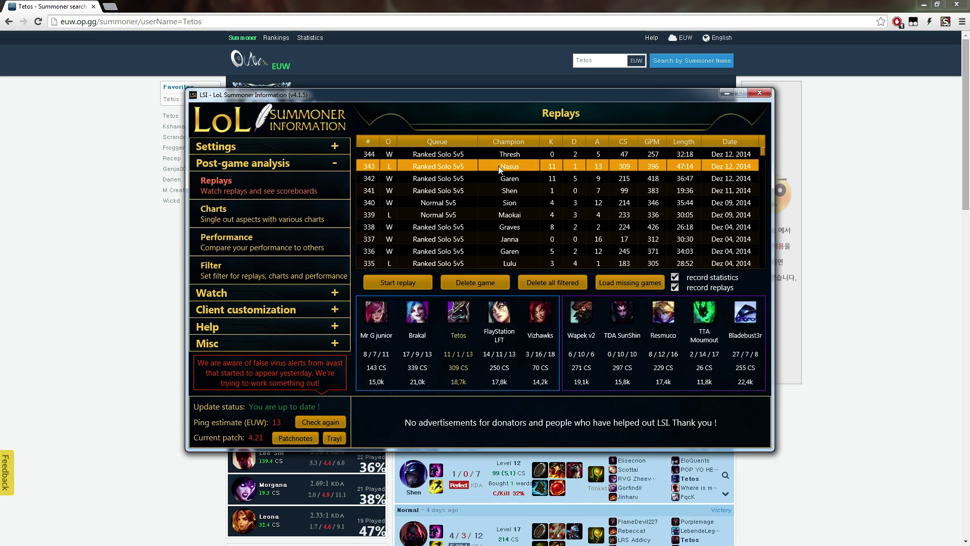
left_click(498, 156)
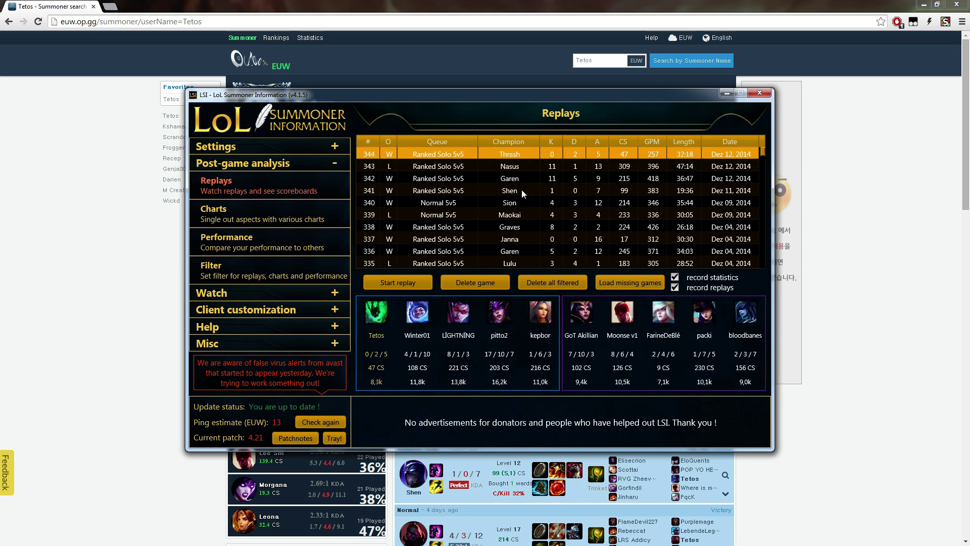
left_click(499, 171)
left_click(501, 175)
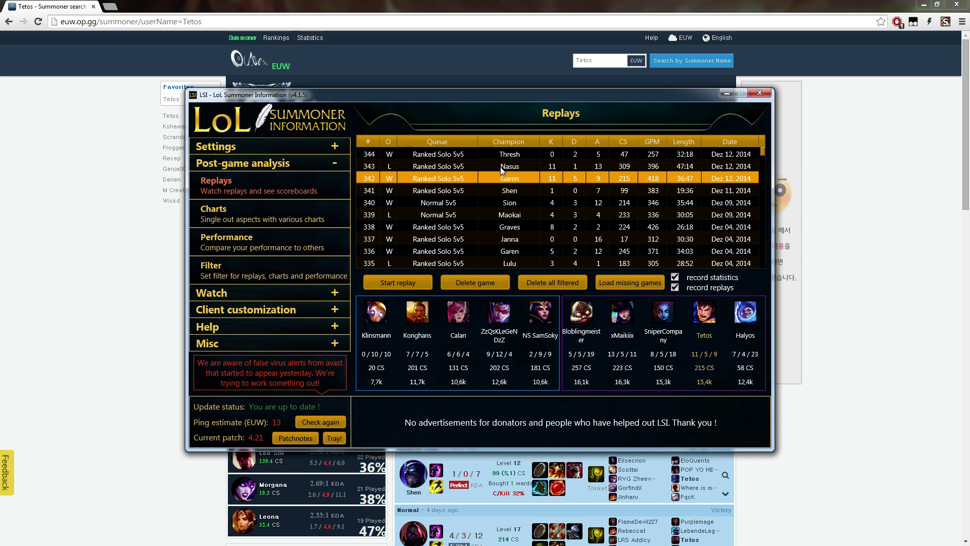
left_click(500, 166)
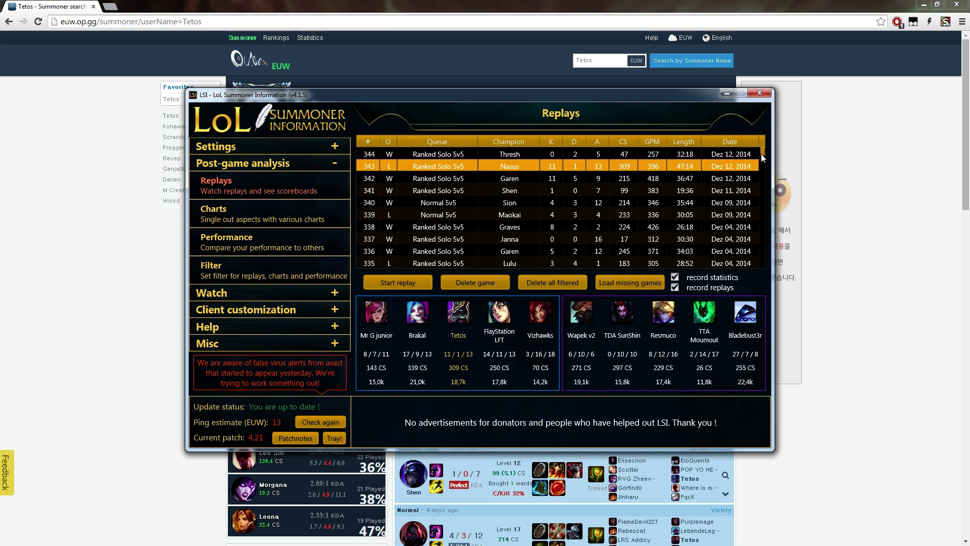
- Check the scoreboards and replay availability of the older Lulu game 294 and Ezreal game 290 from November 2014
left_click_drag(762, 154, 763, 168)
left_click(441, 196)
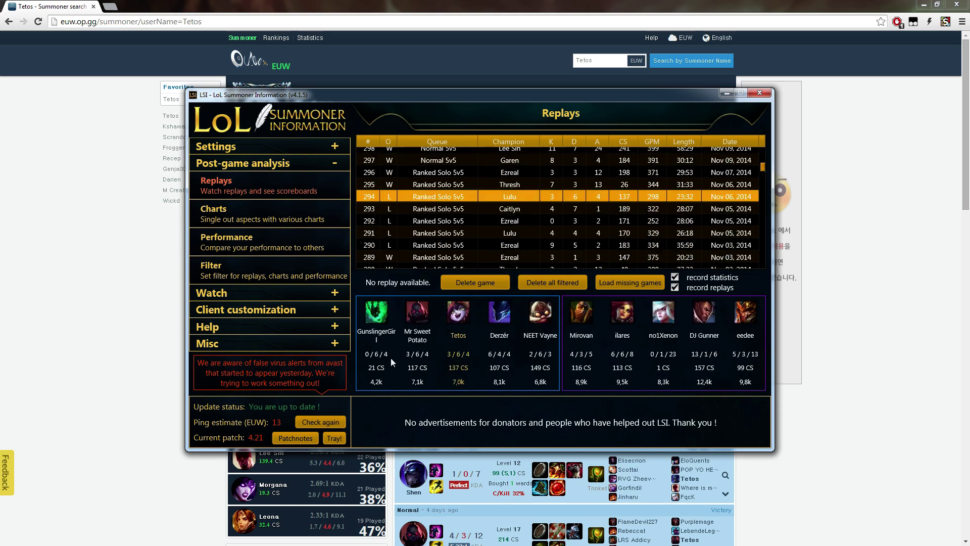
left_click(437, 245)
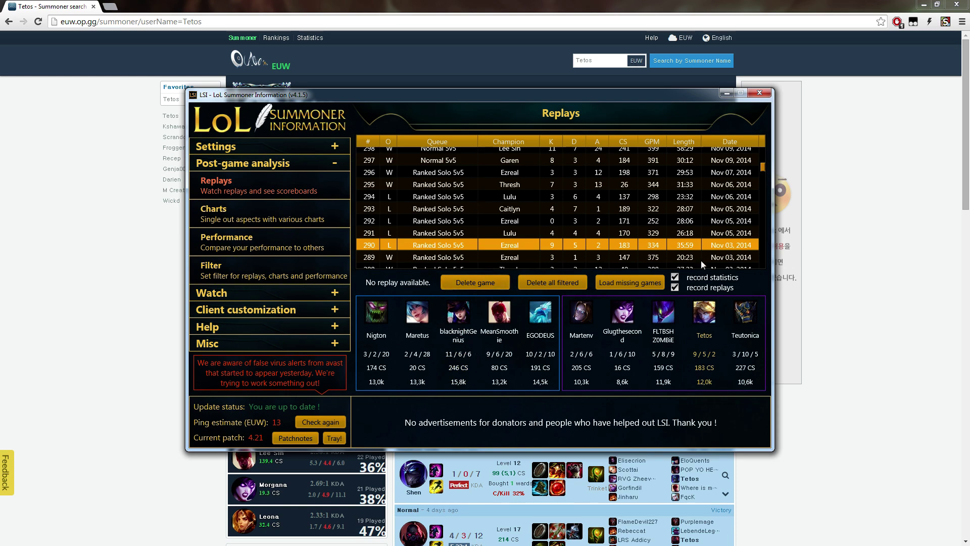
scroll(702, 252, "up", 7)
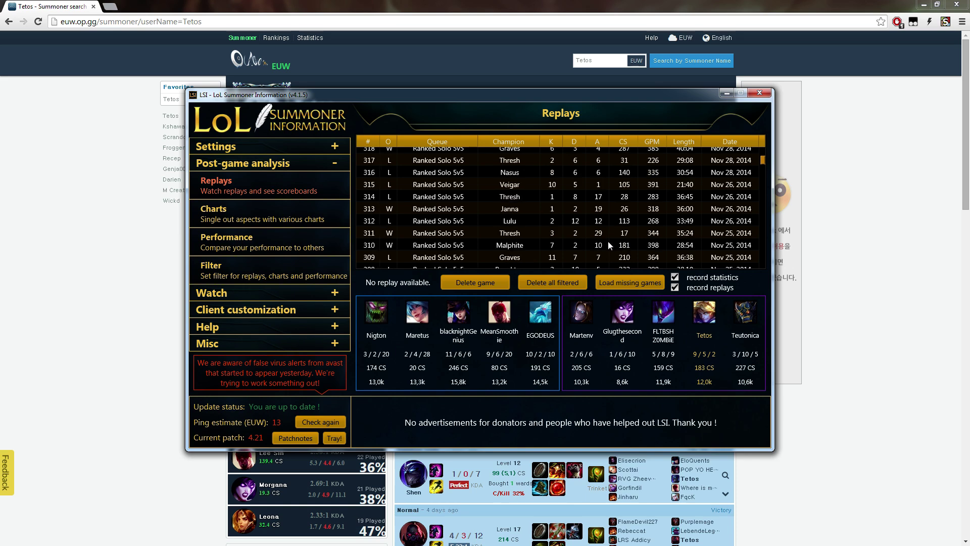
scroll(608, 240, "up", 9)
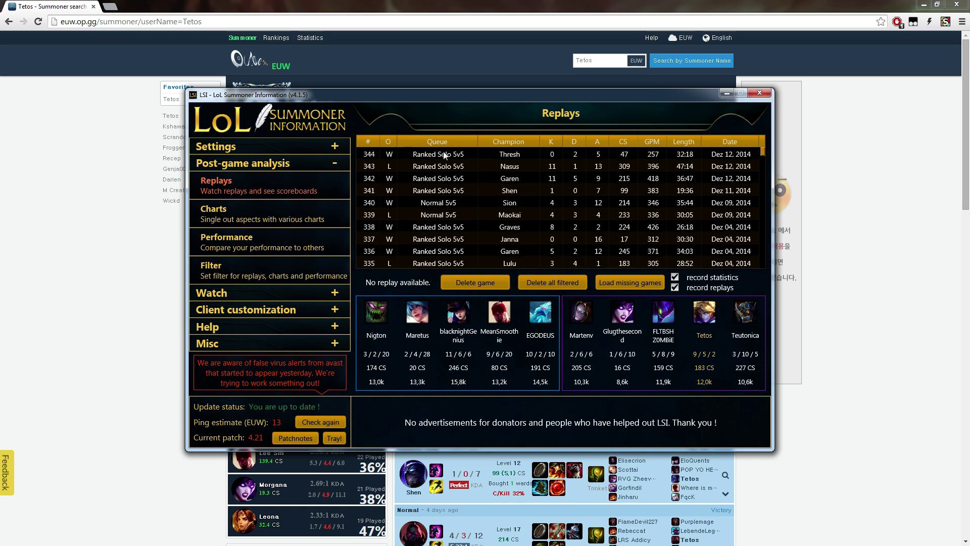
- Start the replay of the newest Thresh ranked game, number 344 from Dec 12, 2014
left_click(445, 155)
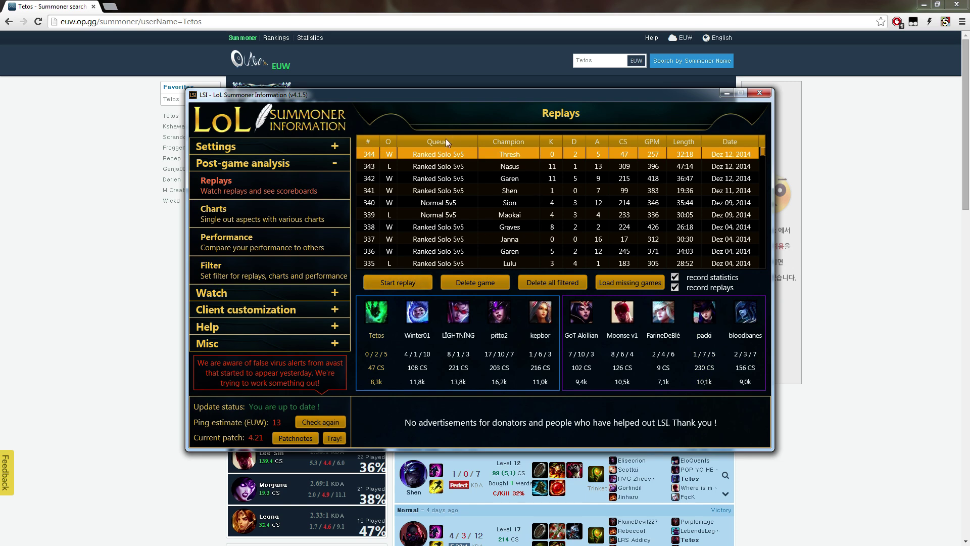
left_click(411, 282)
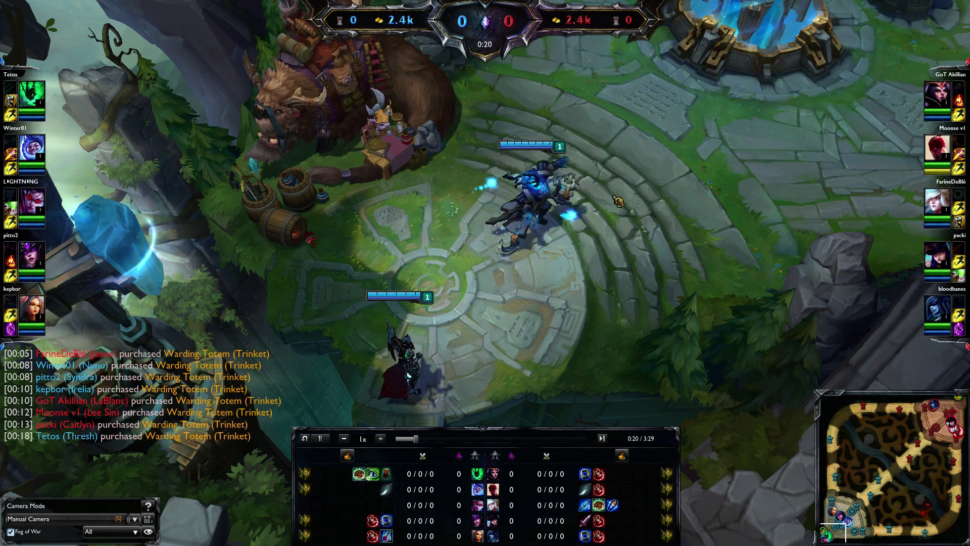
- Follow Thresh with the replay camera and reposition the chat log away from the champion's stats, leaving chat closed
left_click(526, 197)
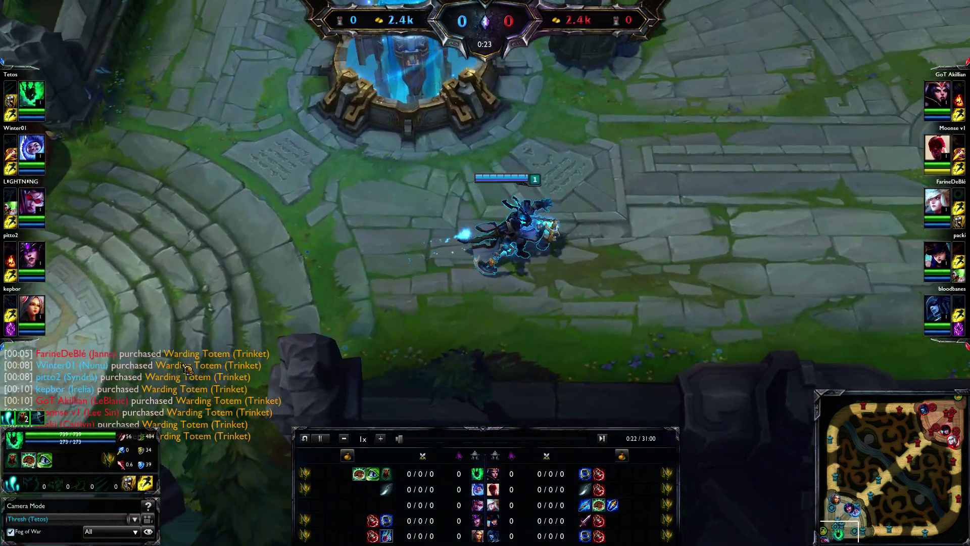
key("Return")
left_click_drag(123, 334, 177, 285)
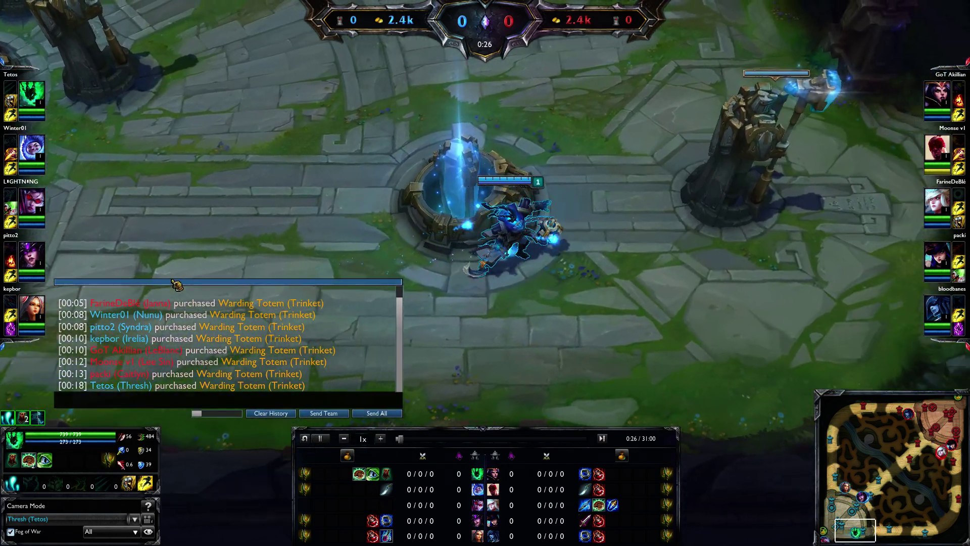
key("Escape")
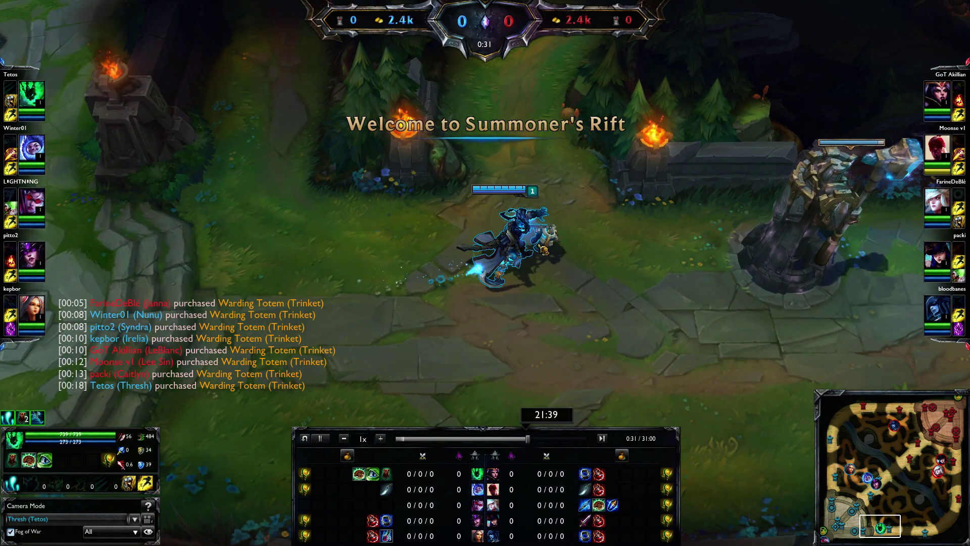
- Jump the replay to 21:39 and select Thresh to show the champion's stats
left_click(527, 438)
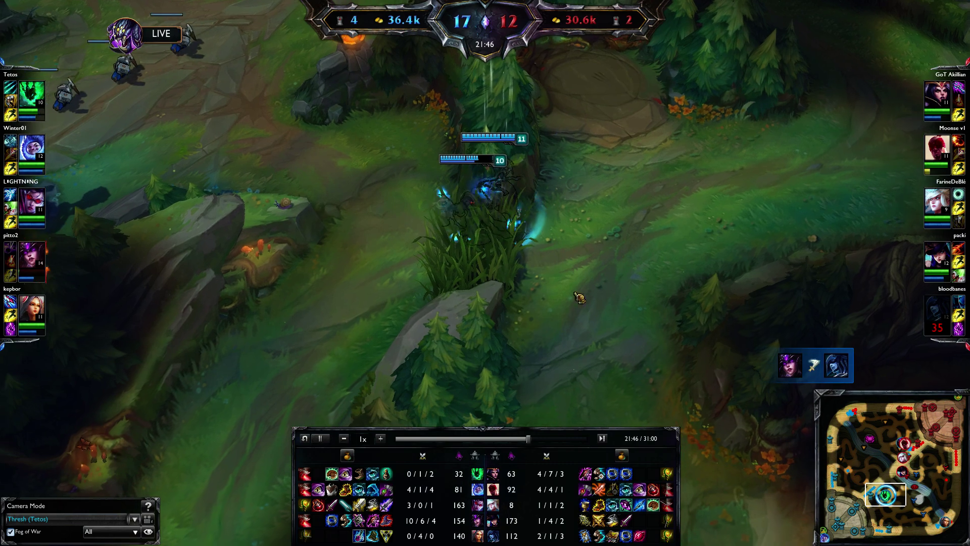
left_click(475, 221)
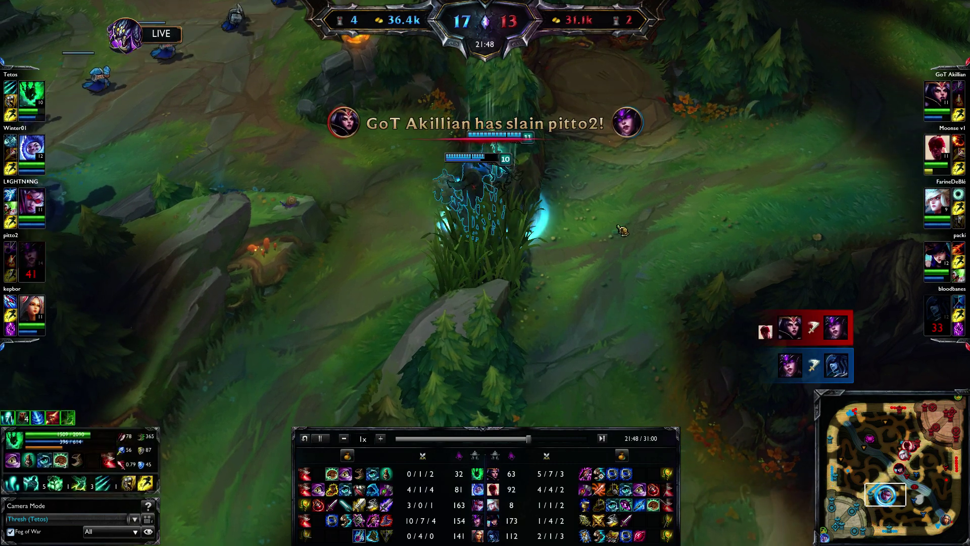